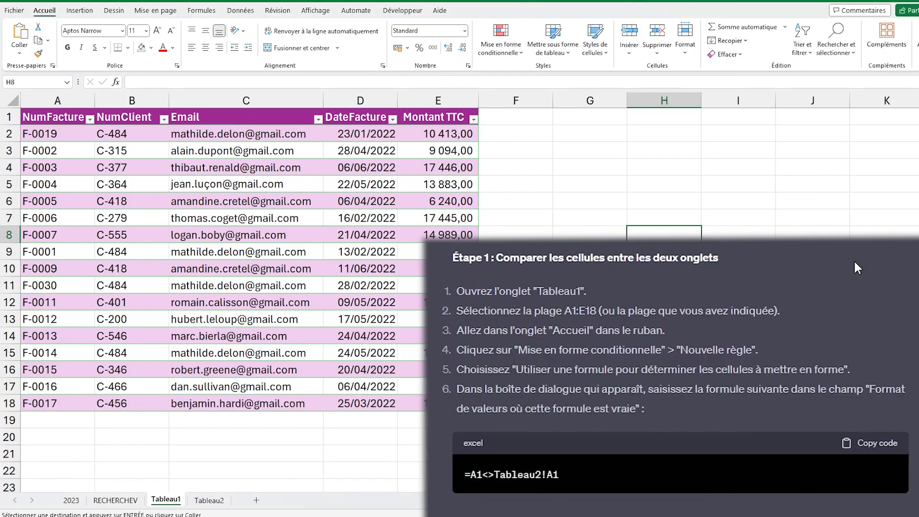
Create a formula-based conditional formatting rule for the whole Tableau1 table, headers included, using =A1<>Tableau2!A1.
click(45, 201)
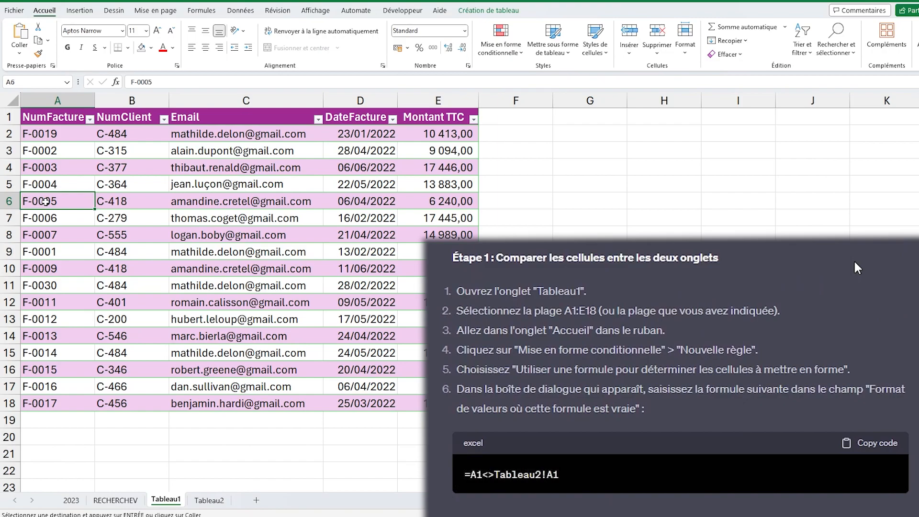
key(ctrl+a)
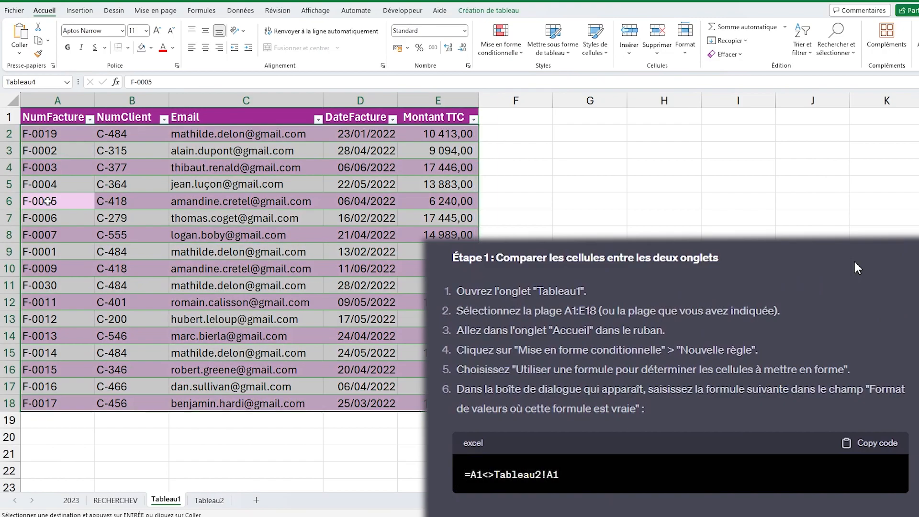
key(ctrl+a)
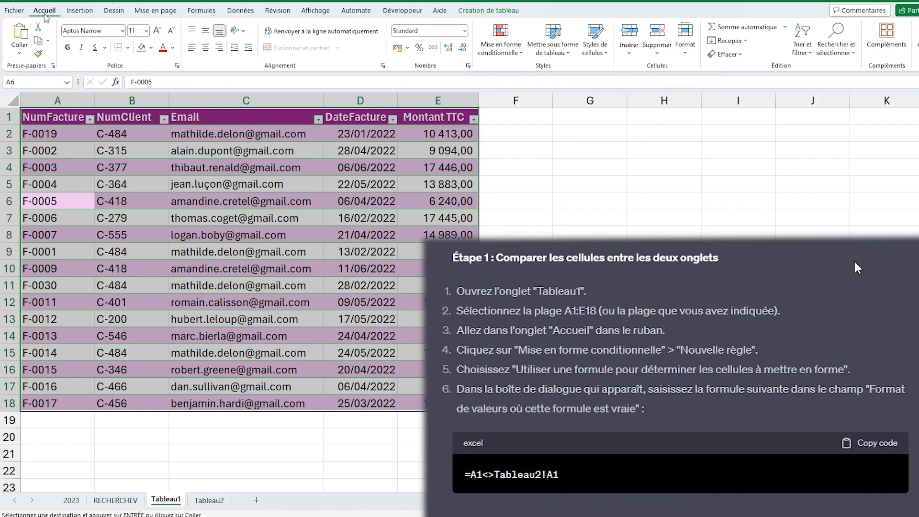
click(501, 38)
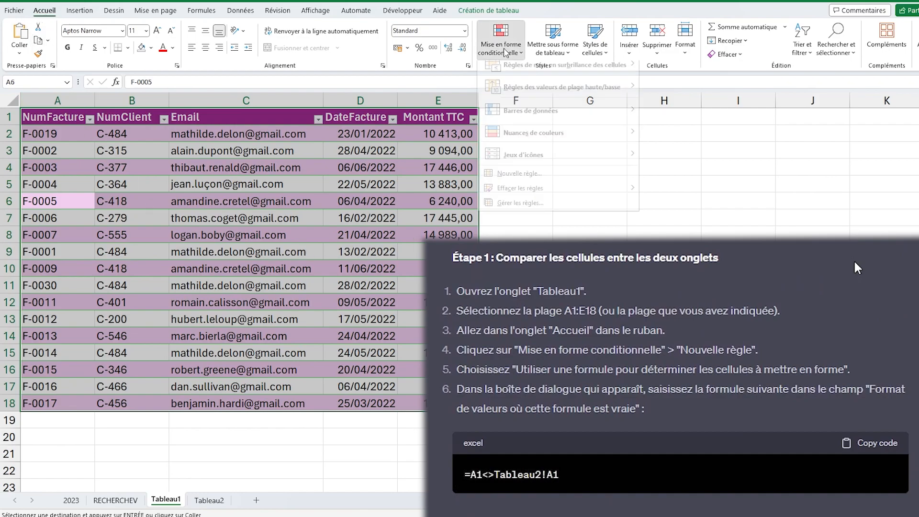
click(526, 185)
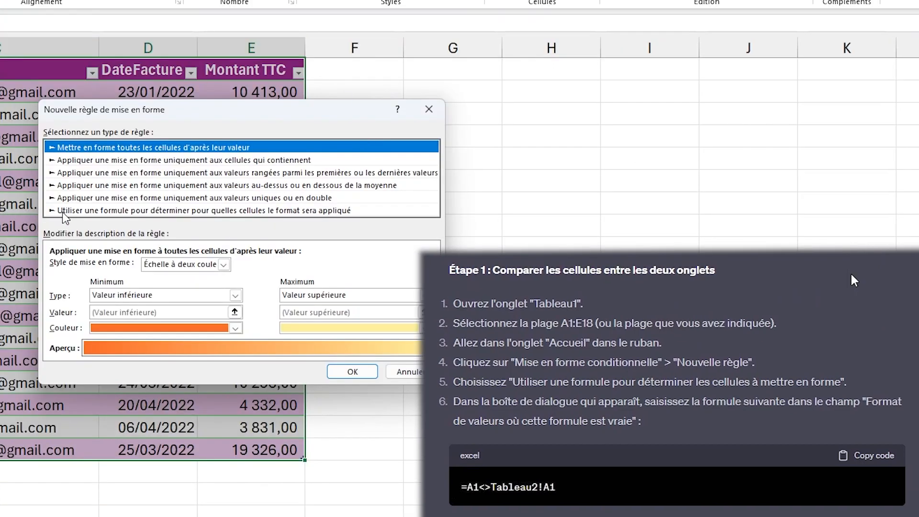
click(63, 211)
click(850, 272)
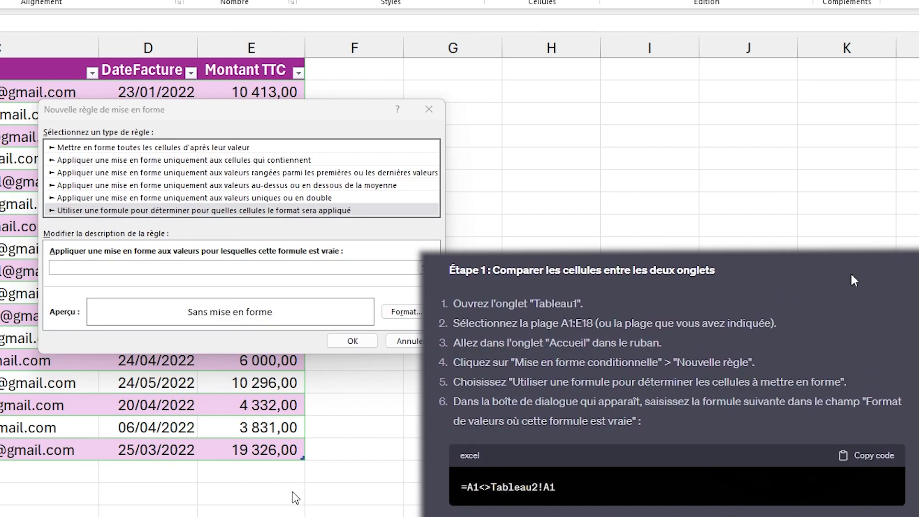
click(123, 267)
text(=A1<>Tableau2!A1)
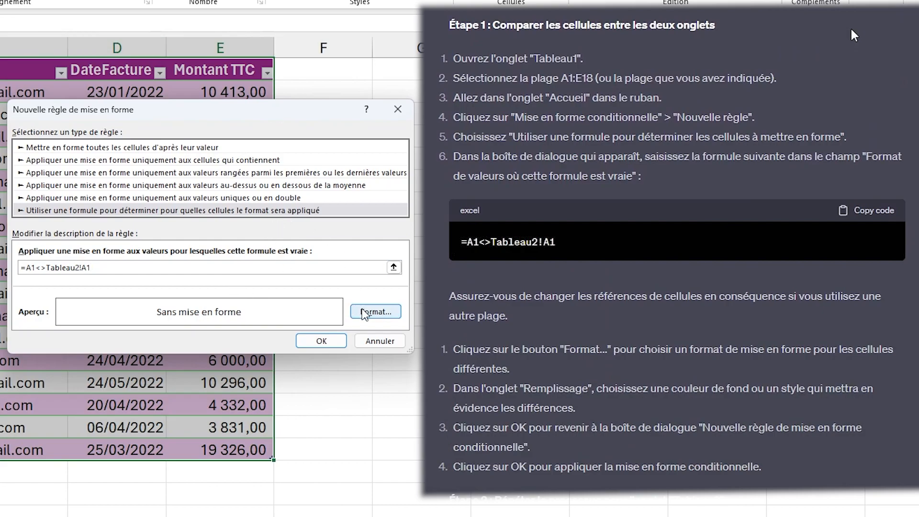
Give the rule a yellow background fill and apply it to the table.
click(364, 312)
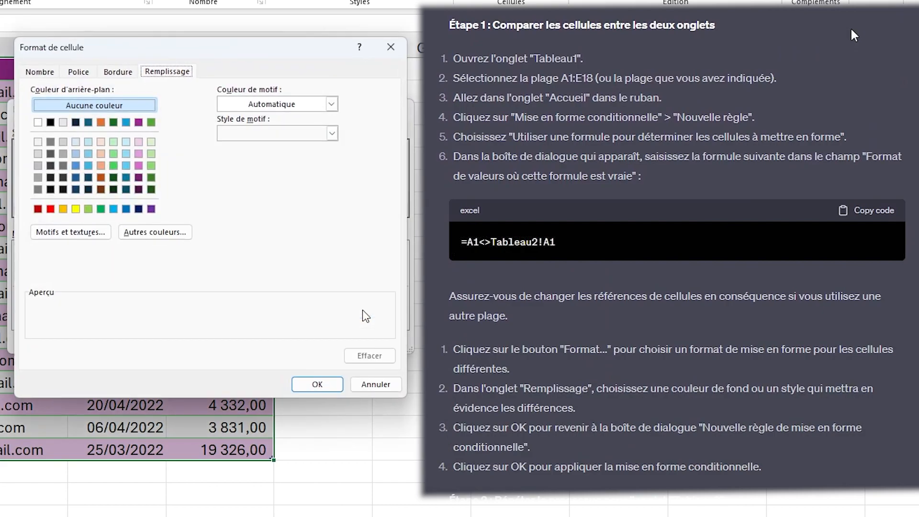
click(76, 210)
click(317, 384)
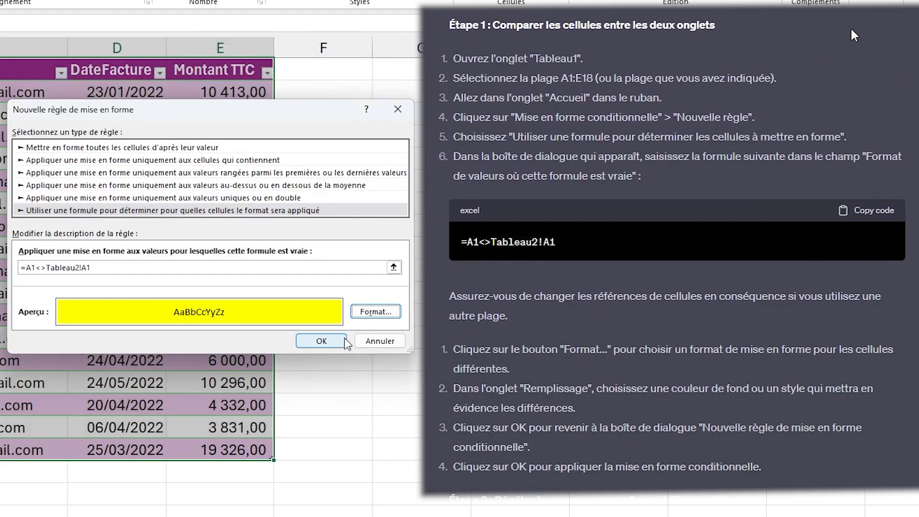
click(330, 341)
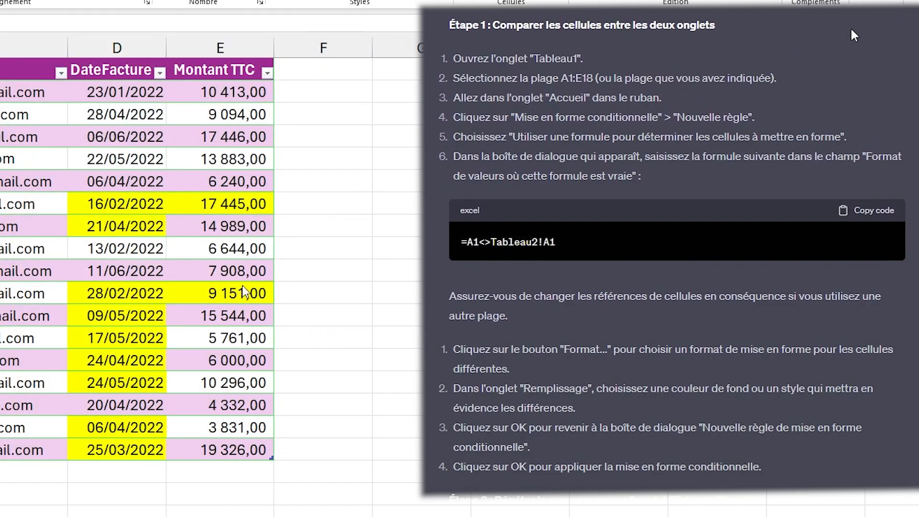
click(347, 269)
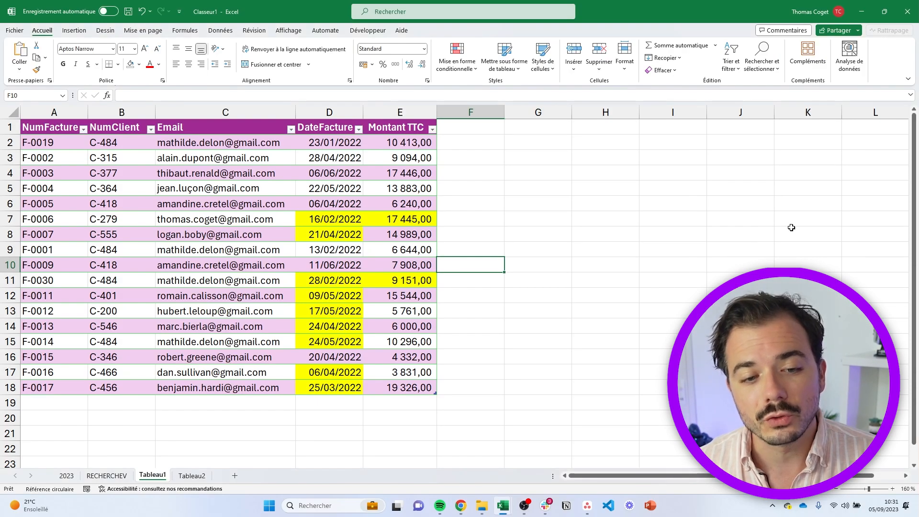
key(ctrl+a)
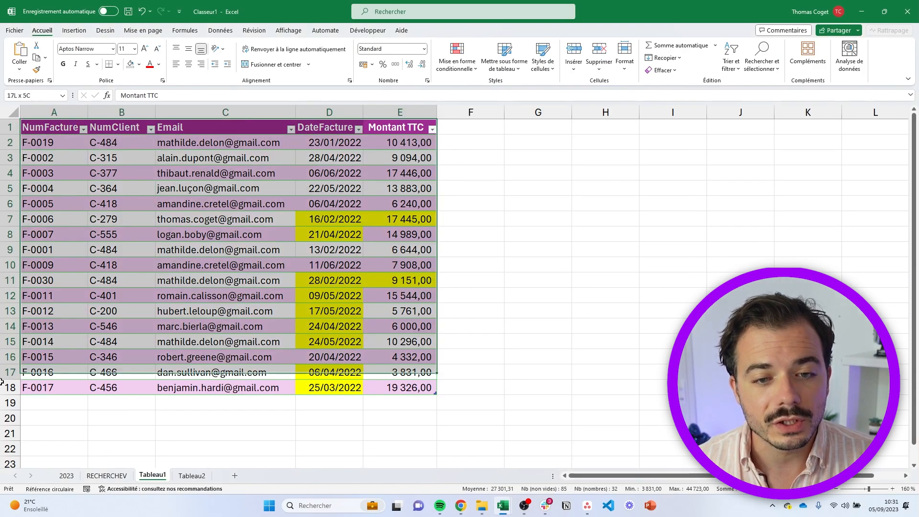
click(727, 266)
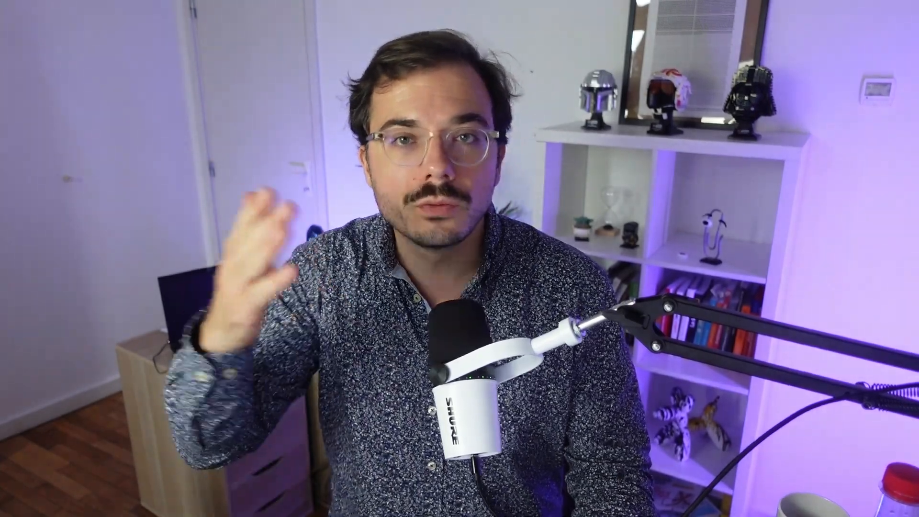
Switch to ChatGPT and begin a prompt: "Je veux afficher des taux de variation dans mon TCD", "Il est structuré de la manière suivante :".
text(afficher des taux de variation dans mon TCD)
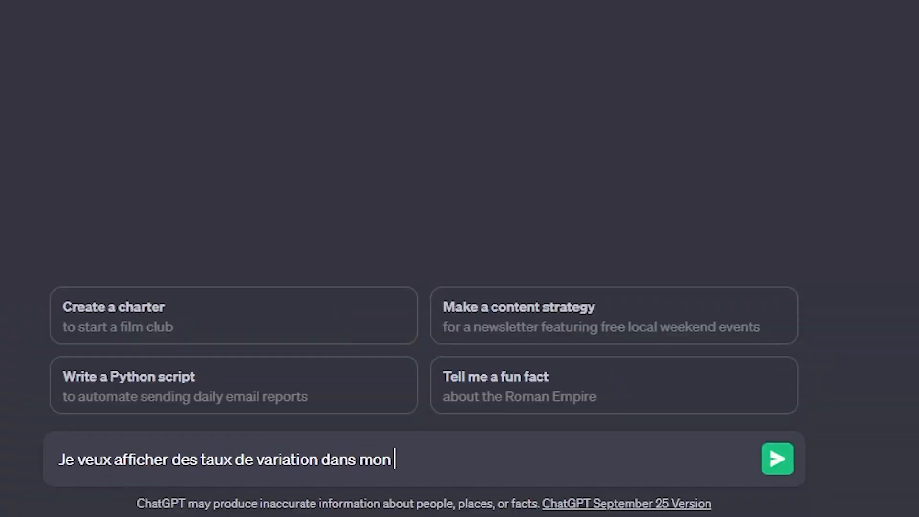
key(shift+Return)
text(Il est structuré de la manière suiv)
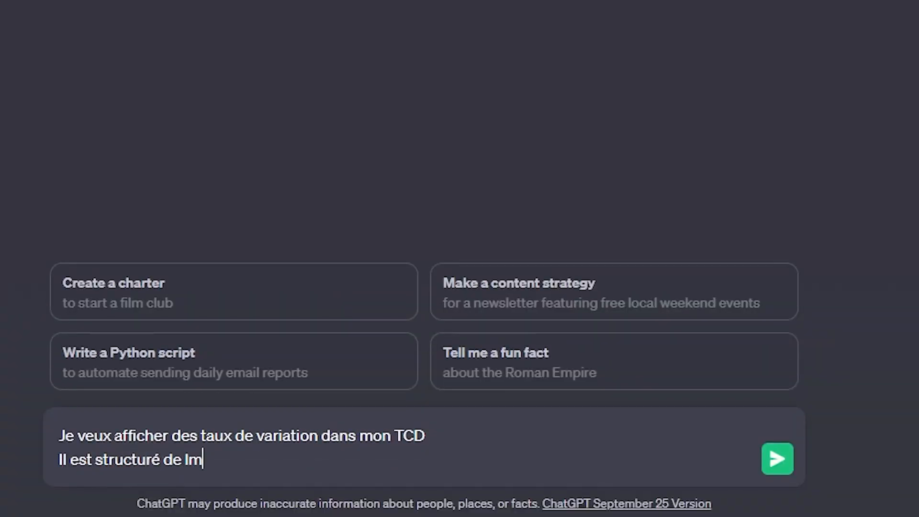
text(ante :)
key(shift+Return)
List the pivot table structure in the prompt: "-Lignes : email", "-Colonnes : DateFacture" and "-Valeurs : Montant".
text(-Lignes : email)
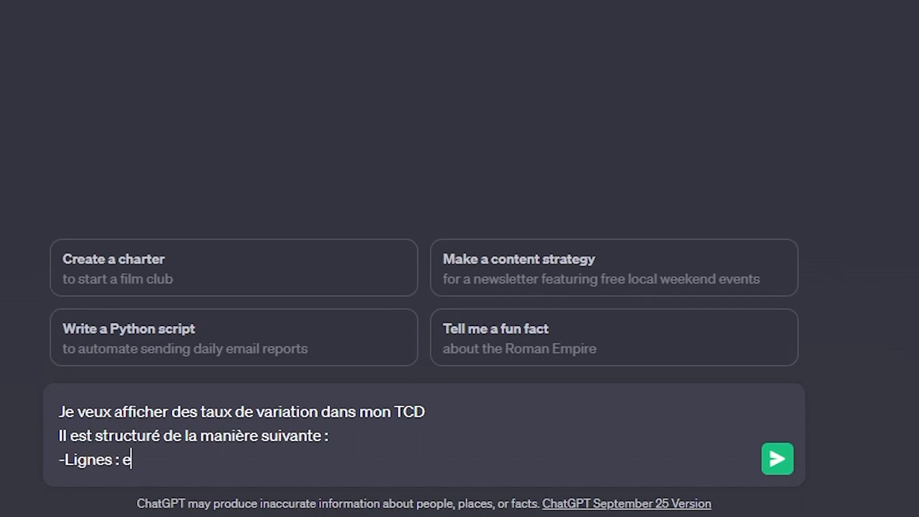
key(shift+Return)
text(-Colonnes : DateFacture)
key(shift+Return)
text(-V)
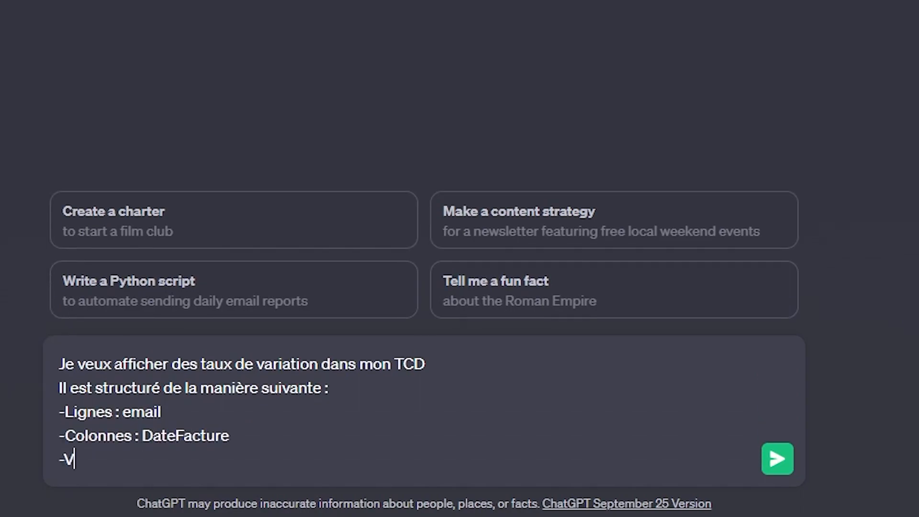
text(aleurs : Montant)
key(shift+Return)
Add "Mes données sources sont les suivantes :" to the prompt, followed by the headers and first three invoice rows copied from Feuil1.
text(Mes données sources sont les suivantes )
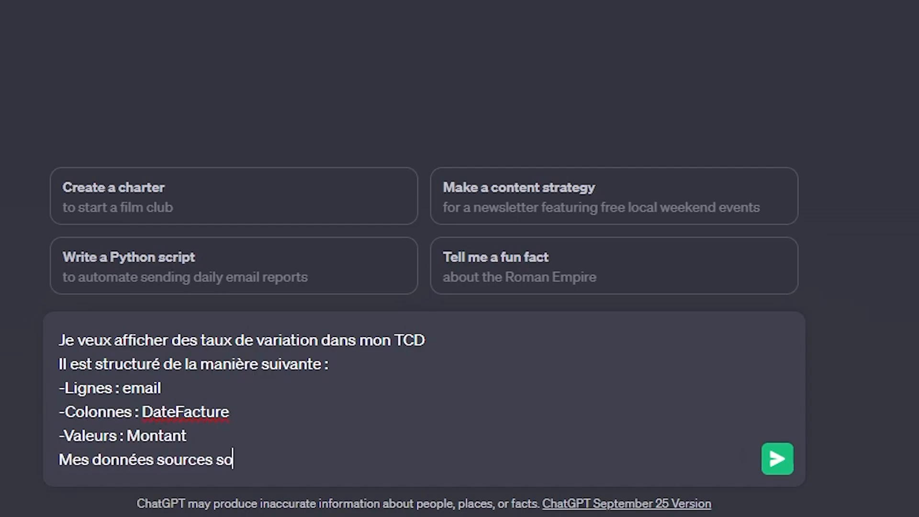
text(:)
key(shift+Return)
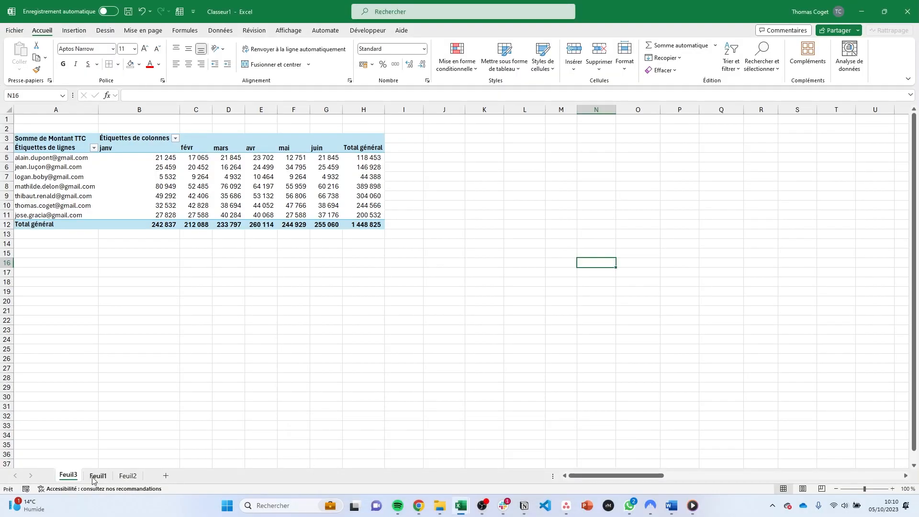
click(95, 476)
drag(55, 134, 445, 178)
key(ctrl+c)
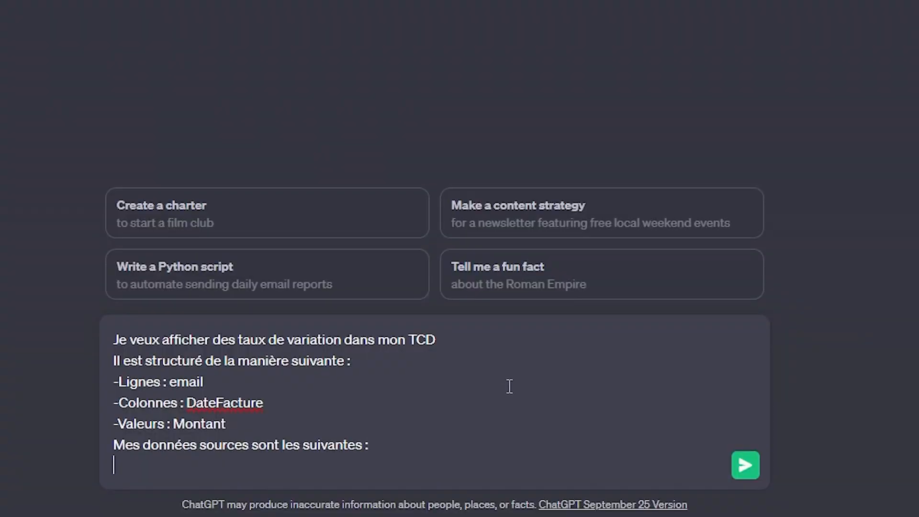
key(ctrl+v)
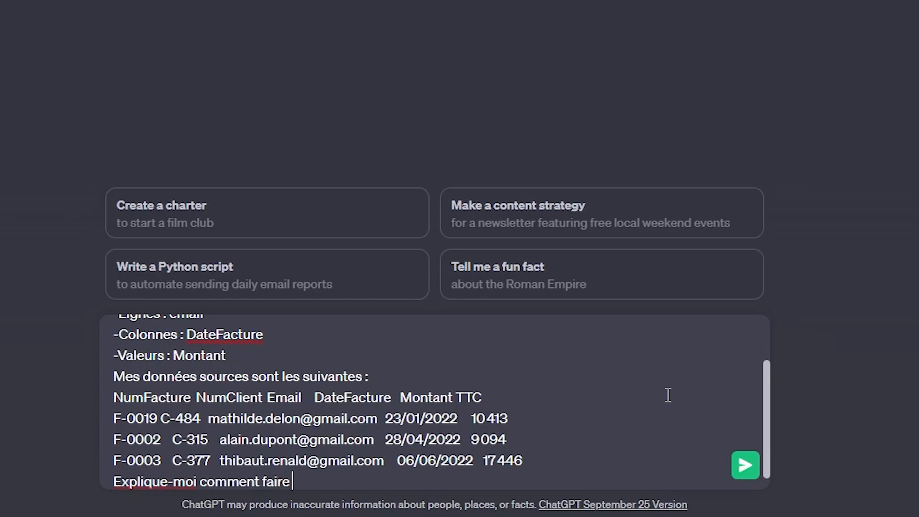
Finish the prompt with "Explique-moi comment faire ça dans Excel" and submit it.
text(l)
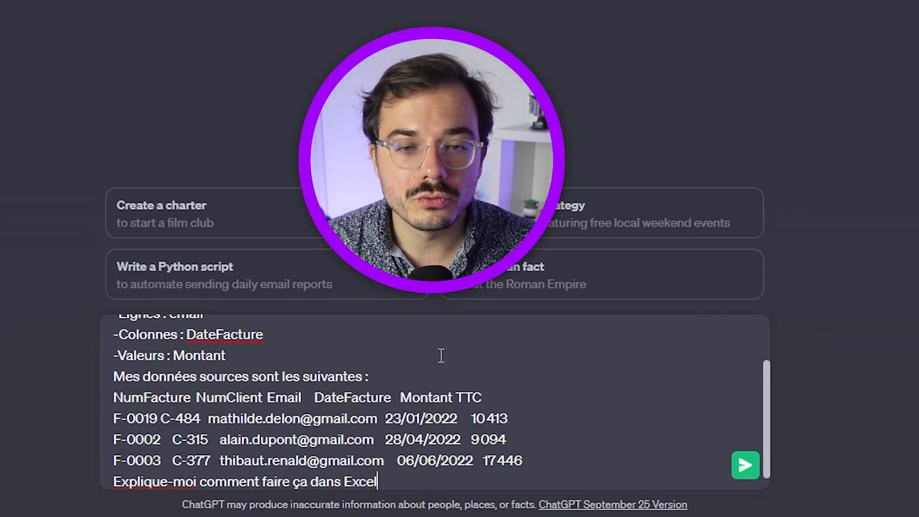
scroll(550, 383, up, 2)
scroll(610, 360, down, 2)
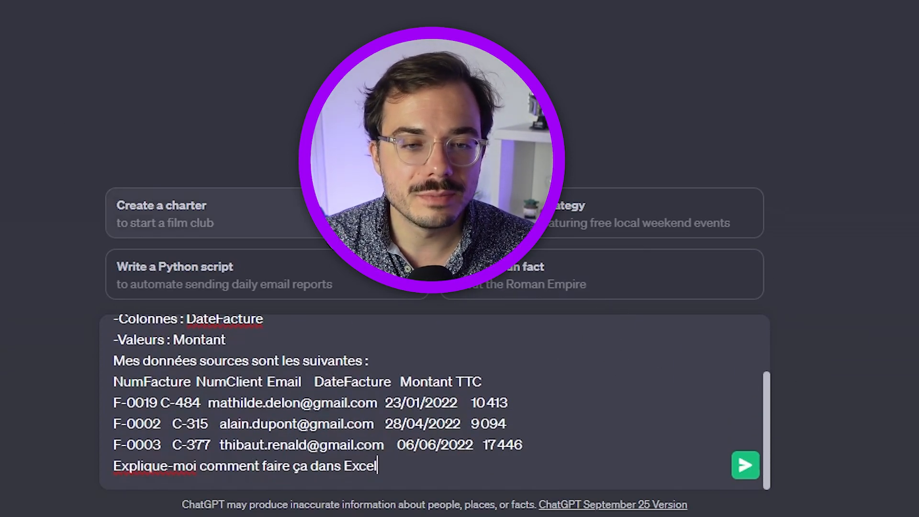
click(743, 467)
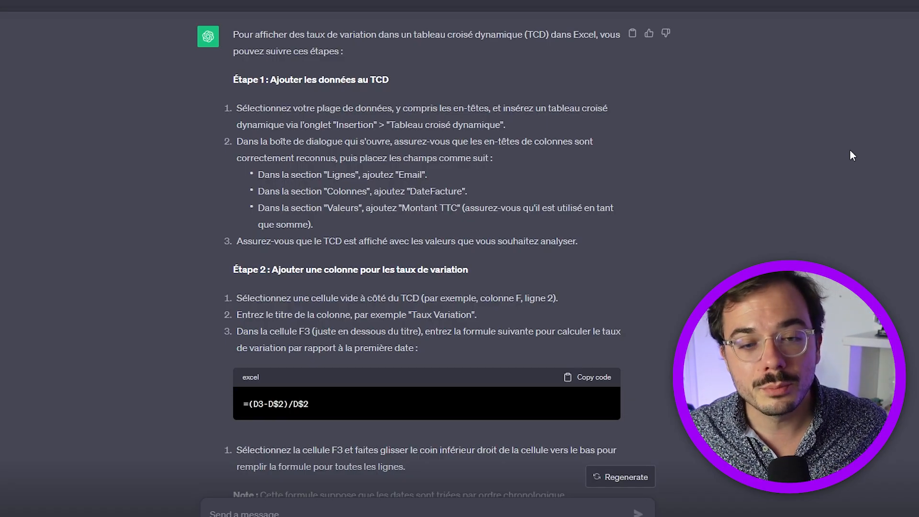
Read the reply's Étape 1 on setting up the pivot table and Étape 2 on adding a variation-rate column.
drag(409, 67, 225, 88)
click(788, 98)
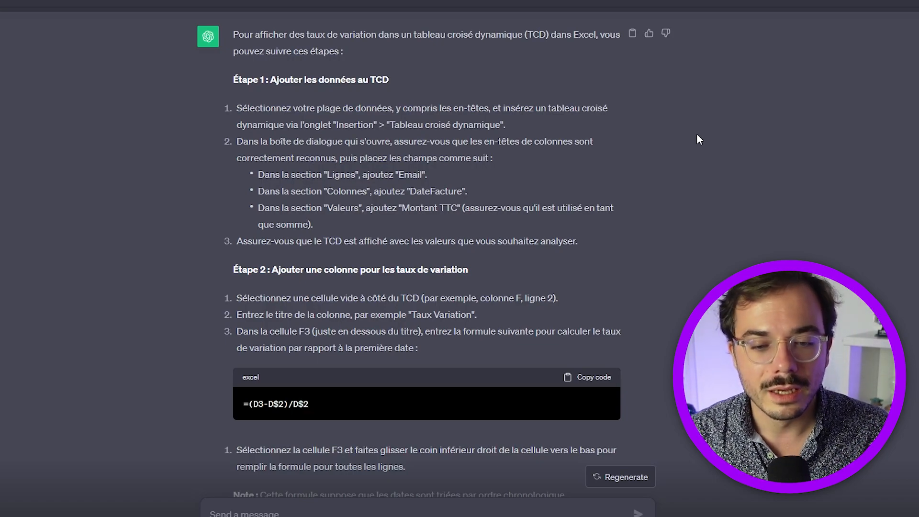
scroll(613, 135, down, 1)
drag(233, 211, 493, 214)
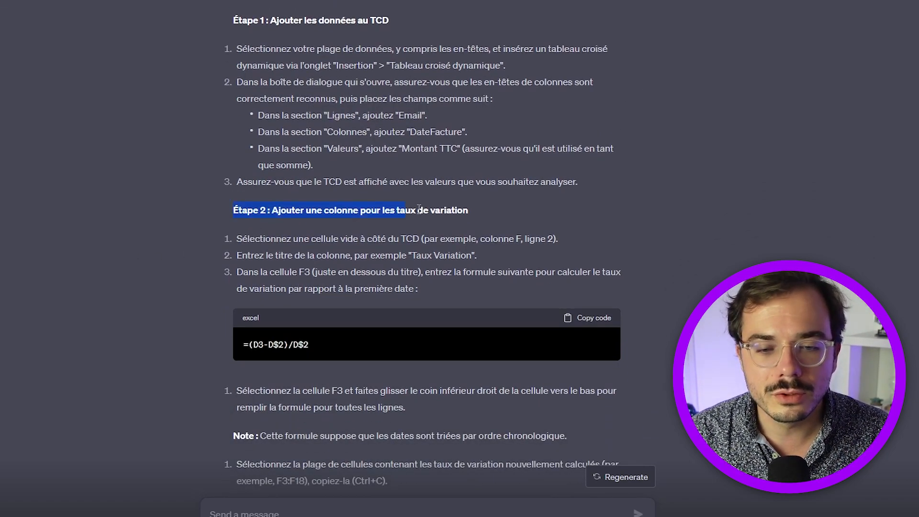
click(493, 214)
drag(235, 239, 592, 240)
click(509, 254)
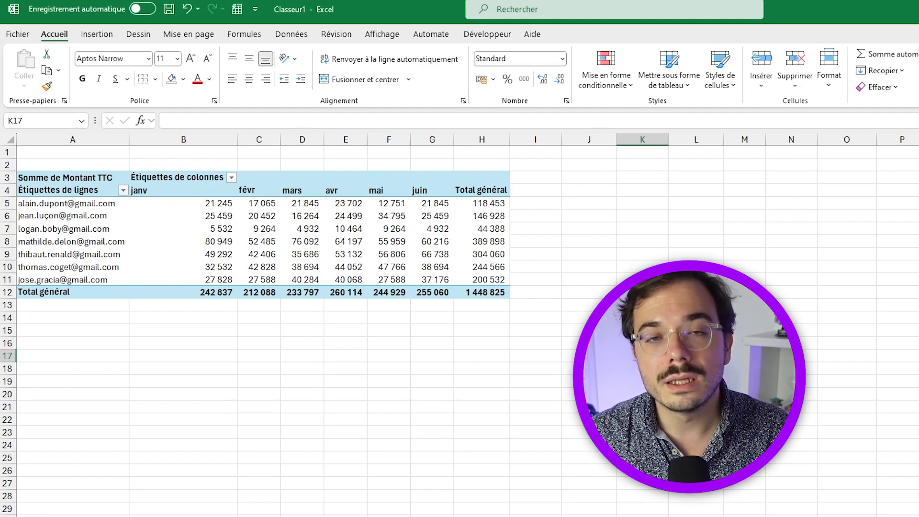
Switch to the pivot table in Excel and open the value field settings of Somme de Montant TTC.
drag(211, 203, 440, 291)
click(440, 290)
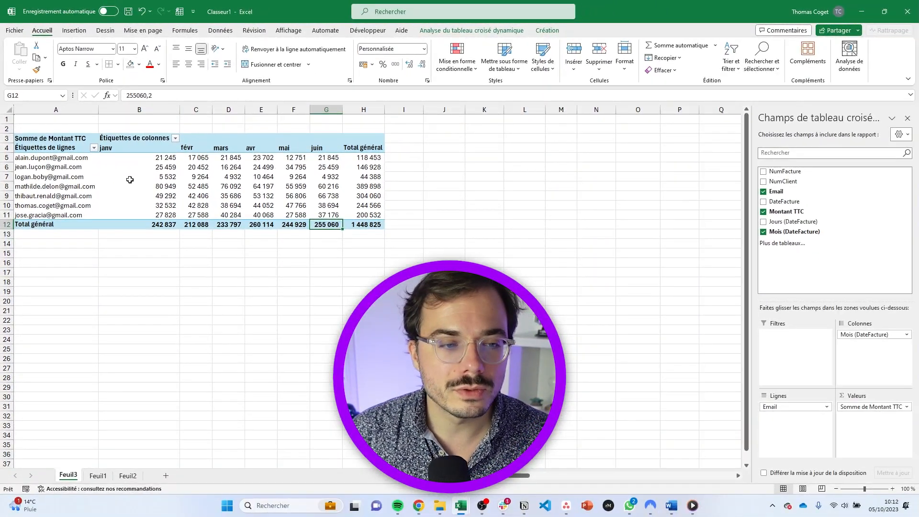
click(134, 206)
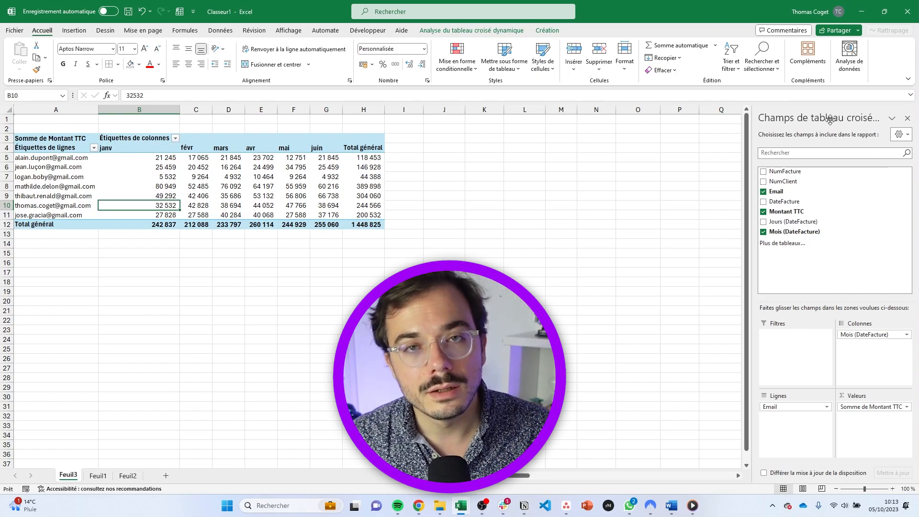
click(443, 31)
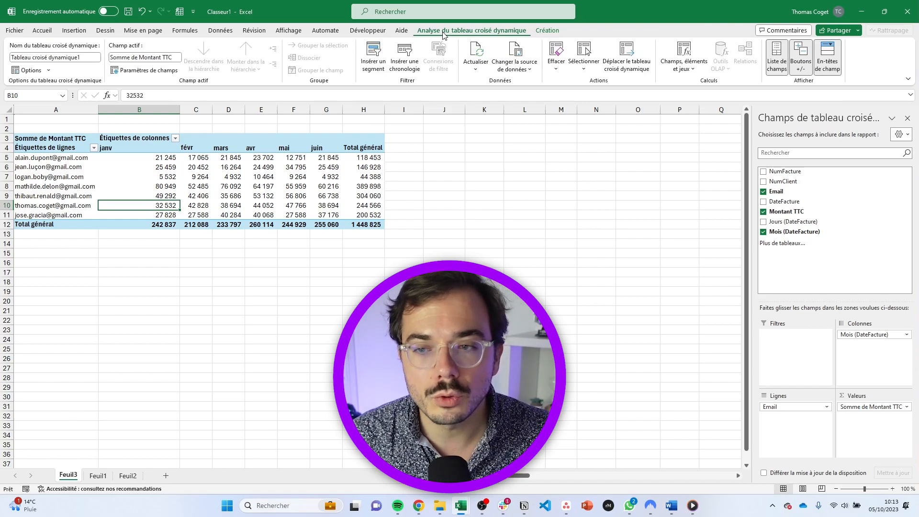
click(776, 71)
click(780, 67)
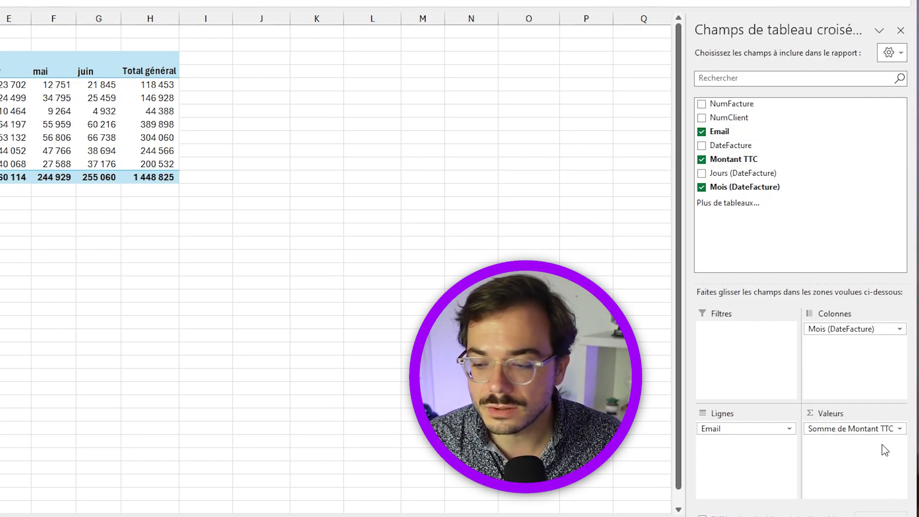
click(884, 429)
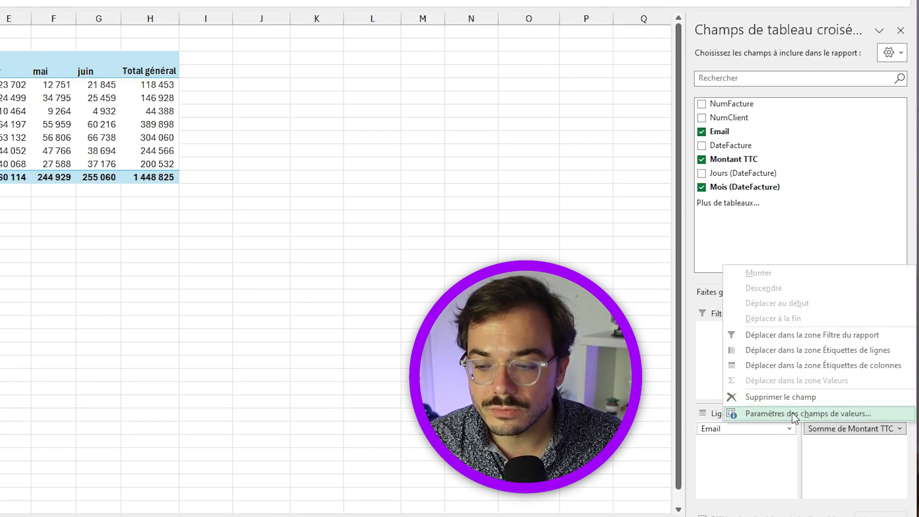
click(795, 414)
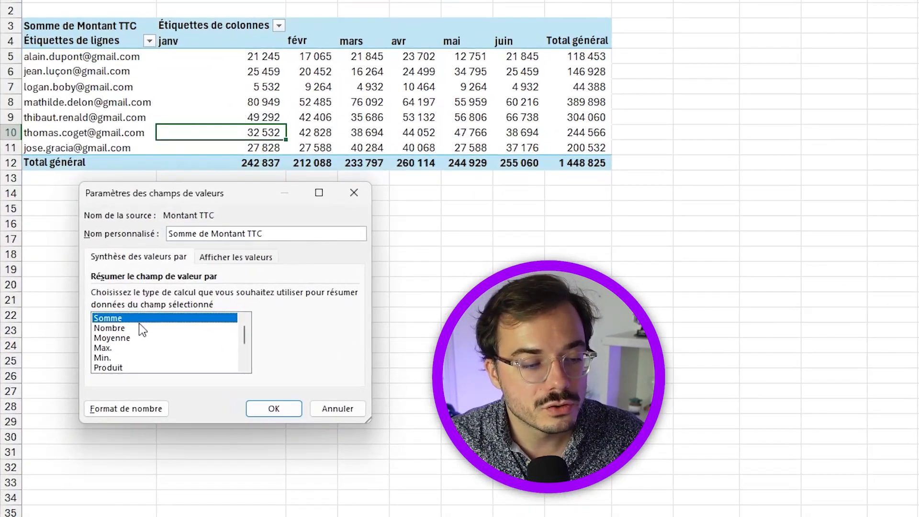
Try the summary functions from Nombre to Produit for Montant TTC, and return to Somme.
click(87, 328)
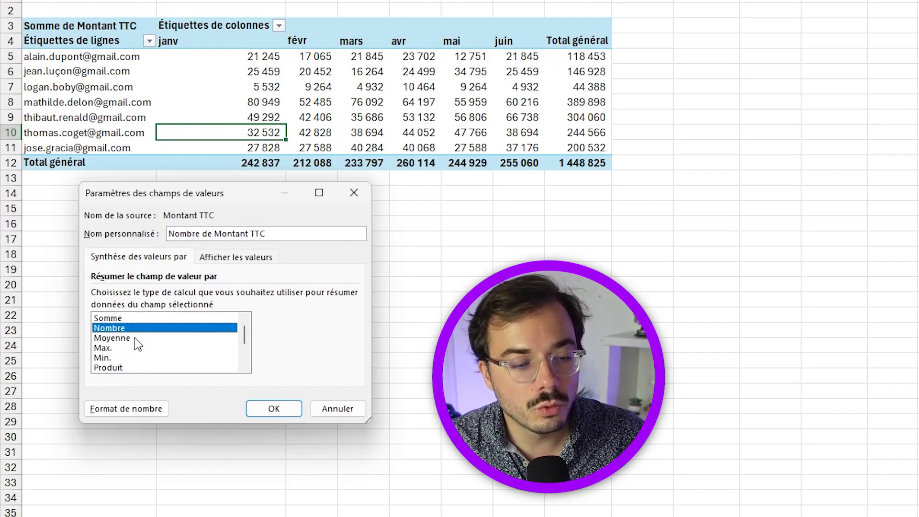
click(84, 334)
click(113, 348)
click(117, 359)
click(143, 369)
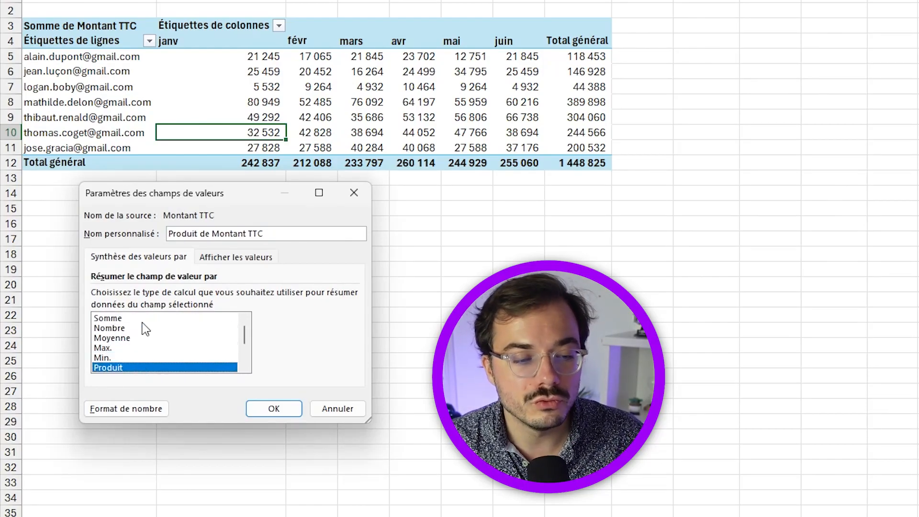
click(150, 318)
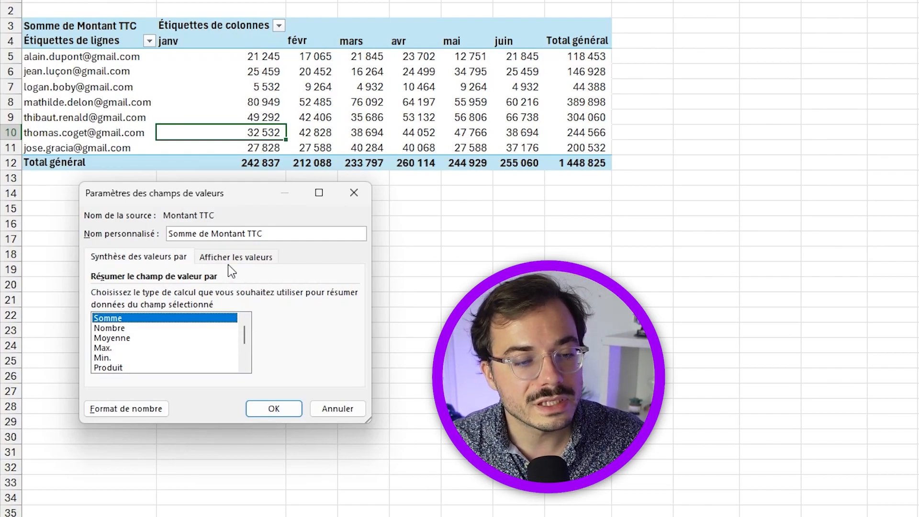
Set the Montant TTC values to be shown as Différence en % par rapport.
click(239, 258)
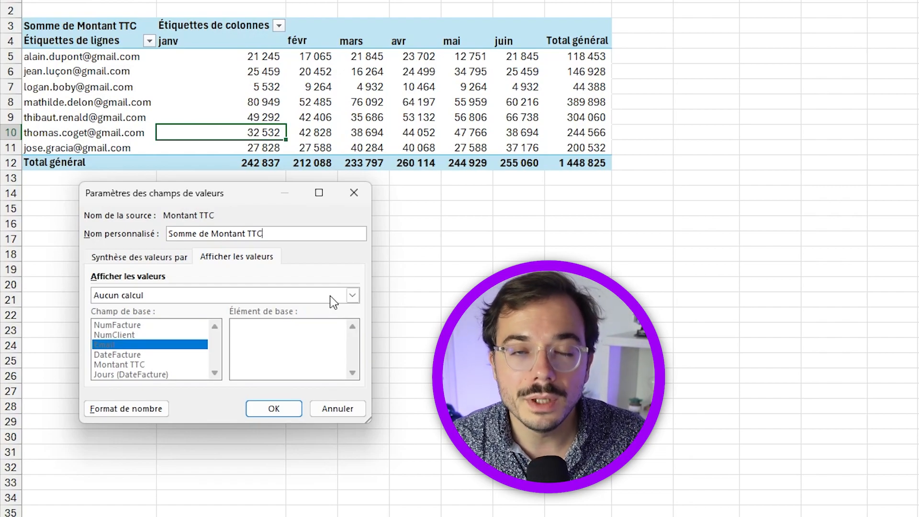
click(329, 295)
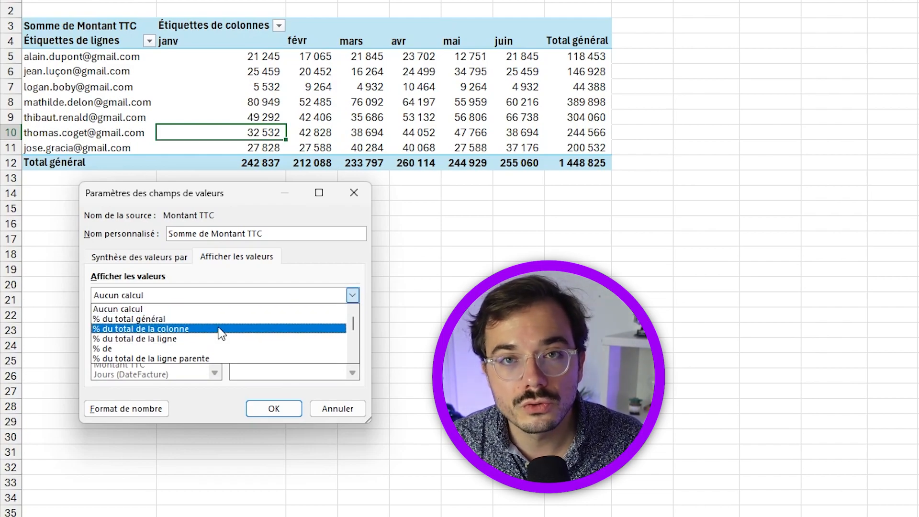
scroll(232, 329, down, 2)
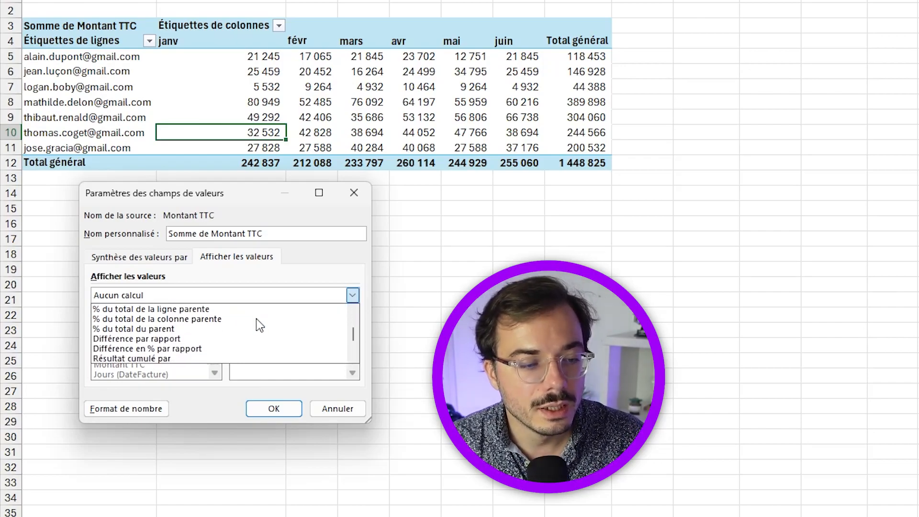
scroll(258, 325, down, 2)
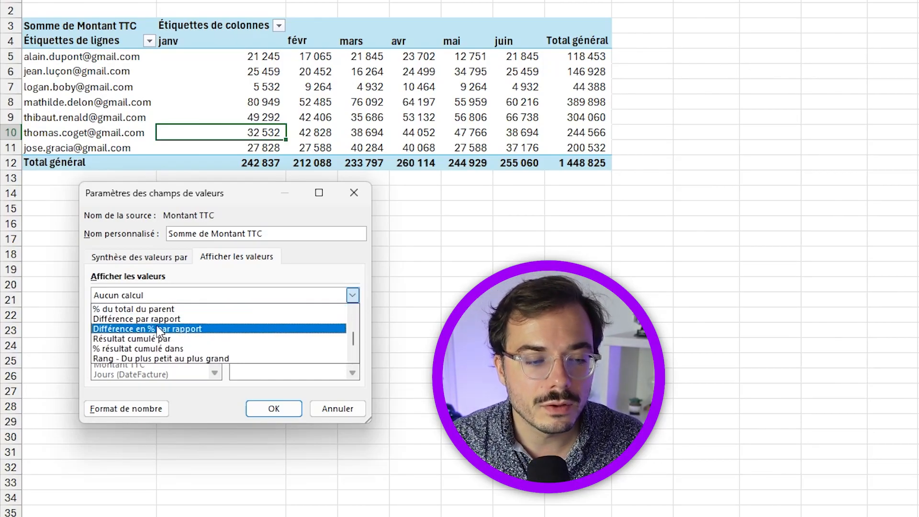
click(209, 329)
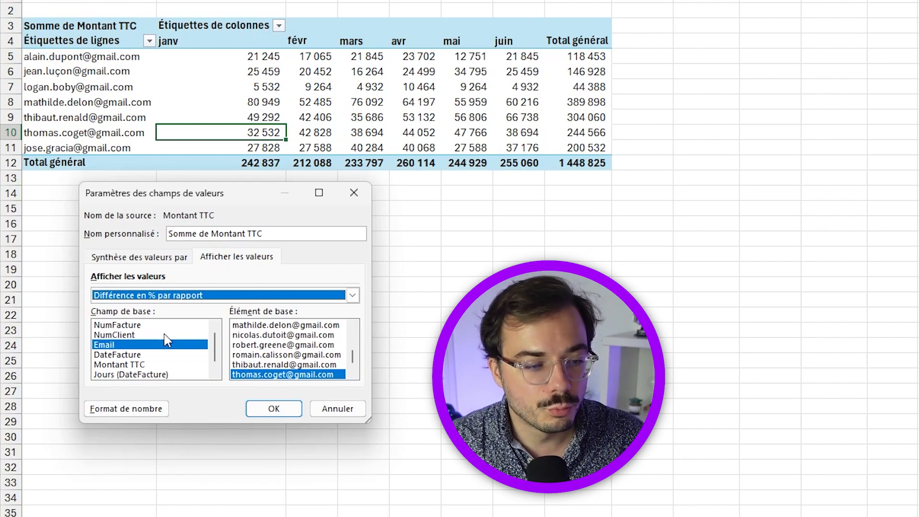
Choose Mois (DateFacture) as the base field and (précédent) as the base item, and apply the value field settings.
scroll(211, 362, down, 1)
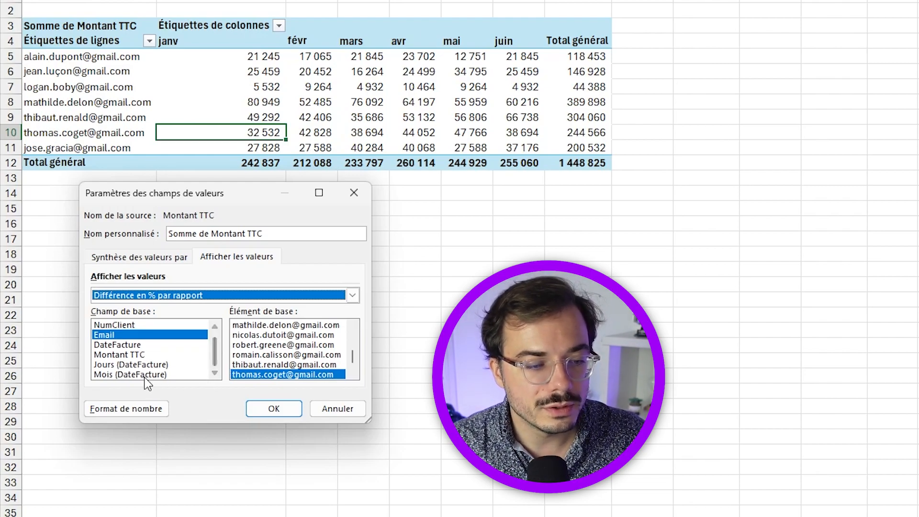
click(106, 374)
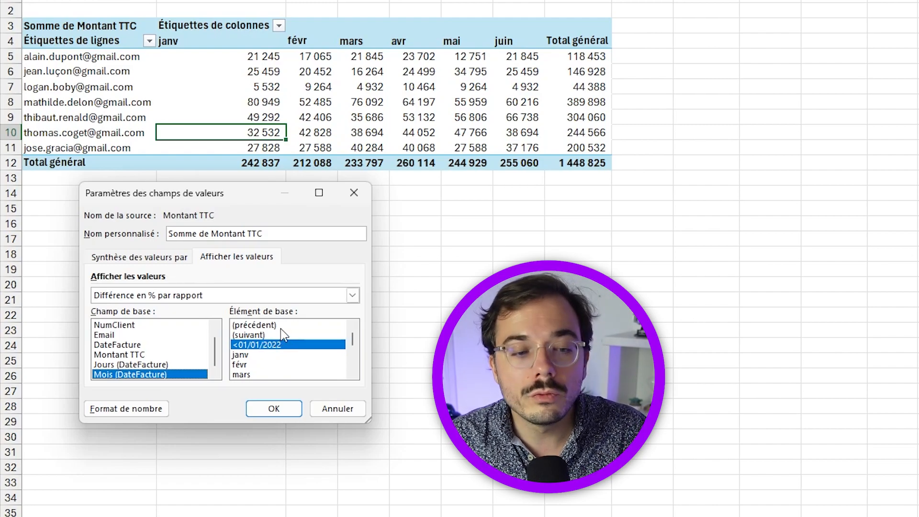
click(264, 327)
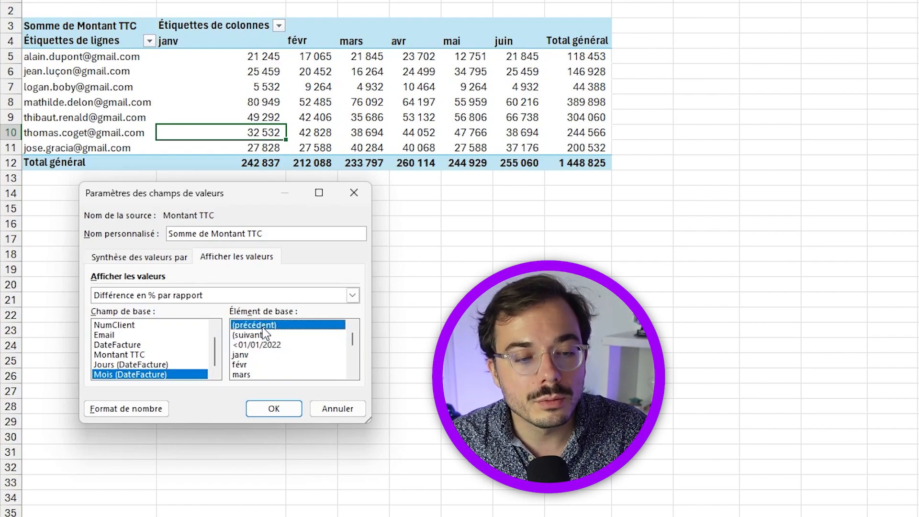
click(263, 409)
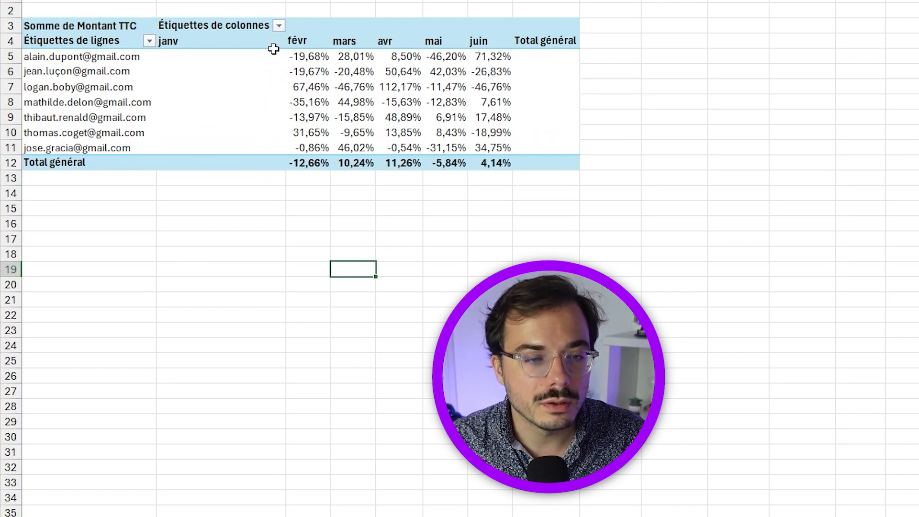
Examine the pivot table's monthly variation rates from févr to juin and its janv column.
drag(312, 56, 498, 147)
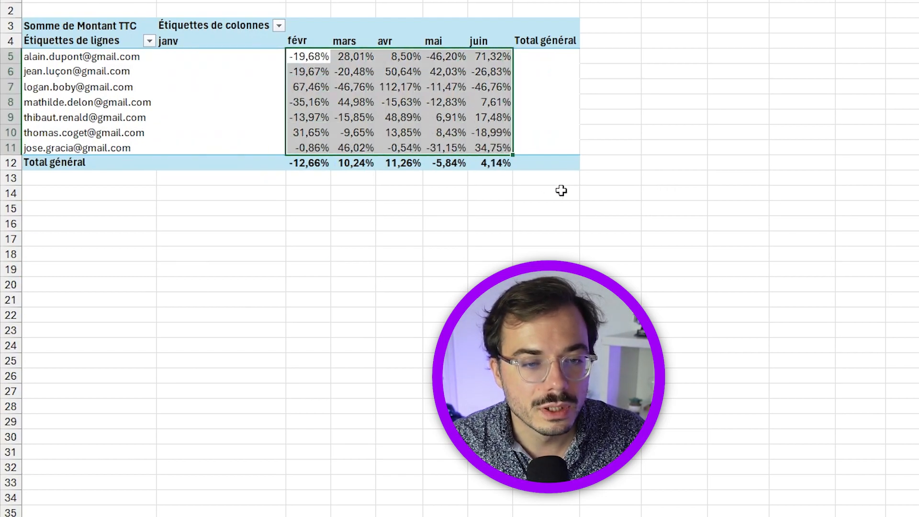
click(597, 197)
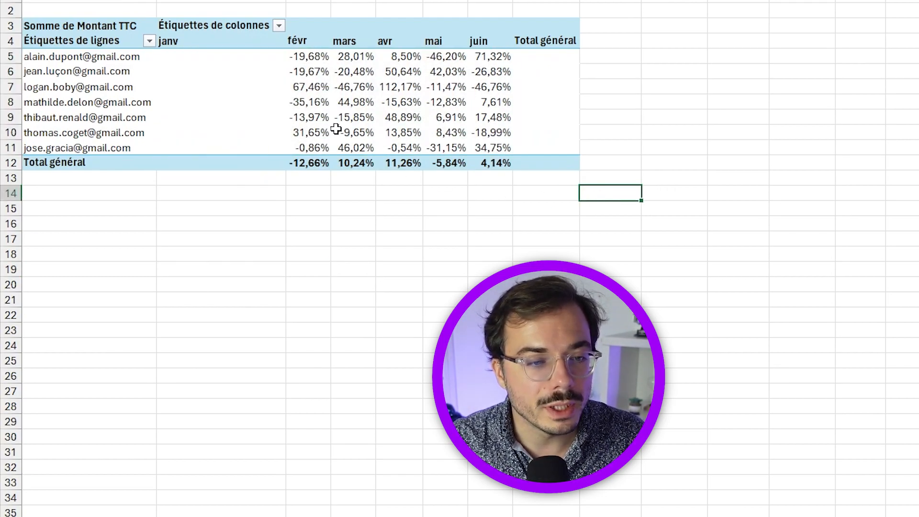
drag(242, 57, 234, 159)
click(231, 148)
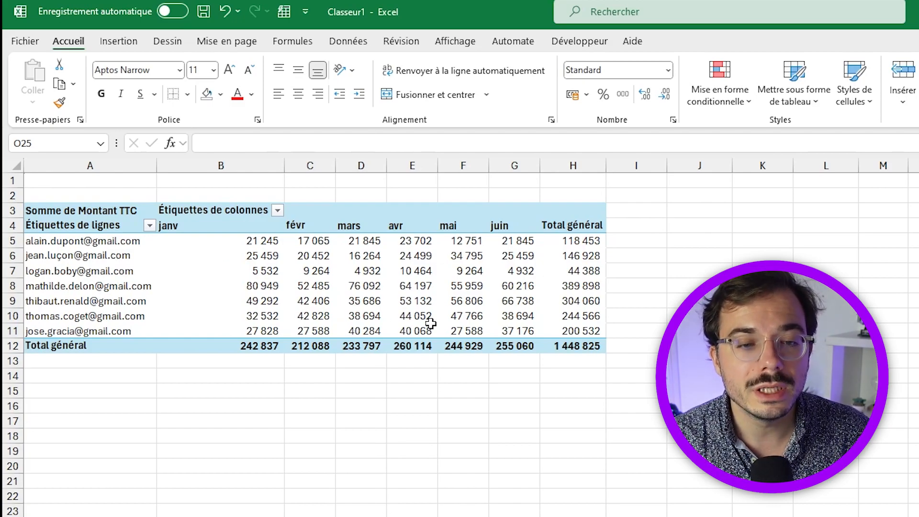
drag(218, 237, 602, 351)
click(699, 361)
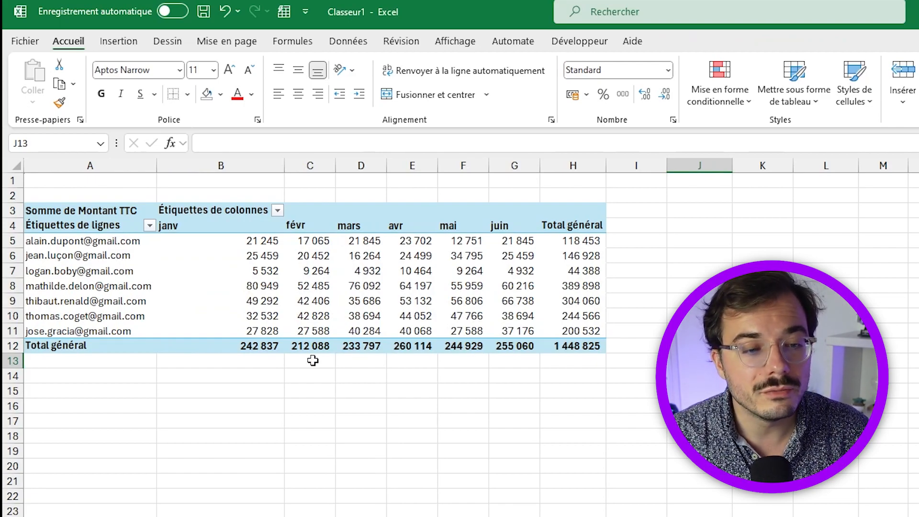
drag(300, 362, 595, 361)
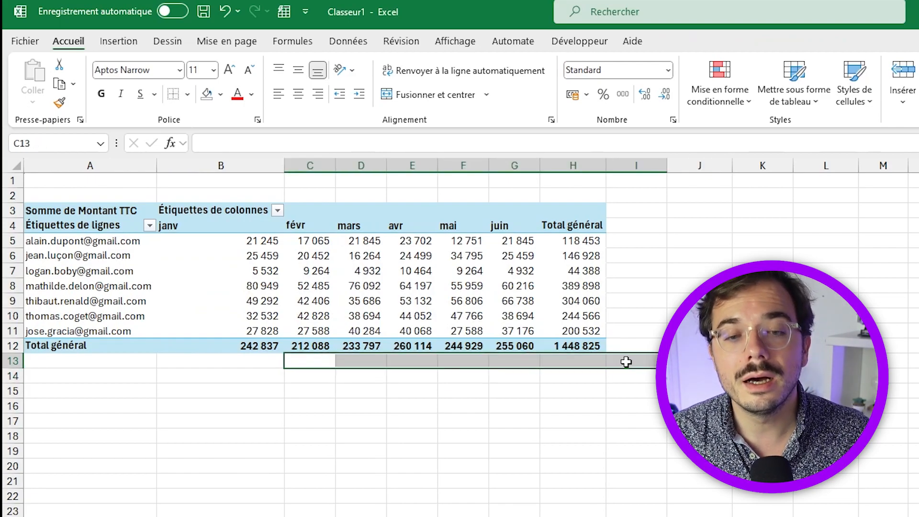
click(762, 345)
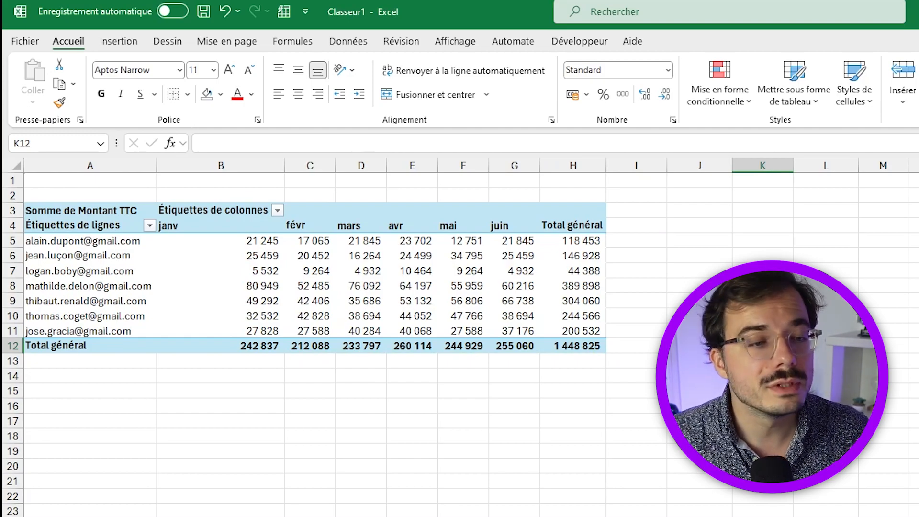